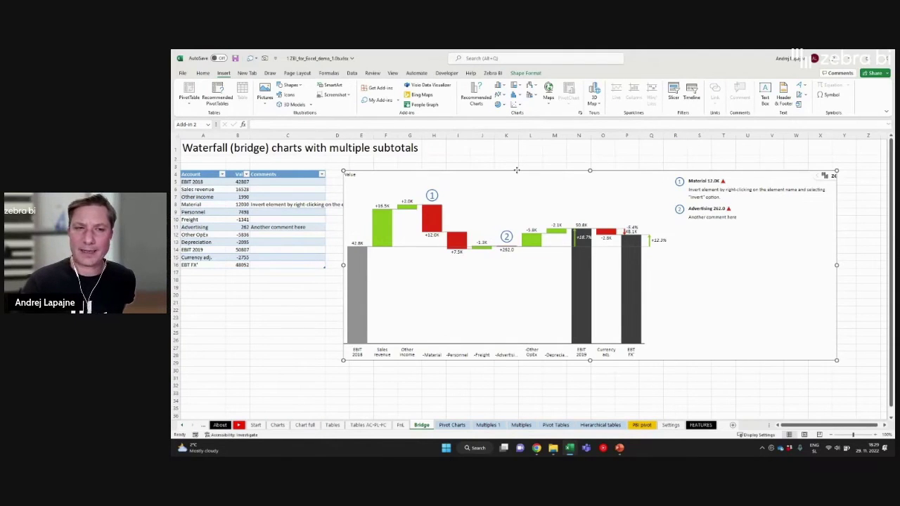
left_click_drag(516, 170, 523, 163)
left_click(524, 166)
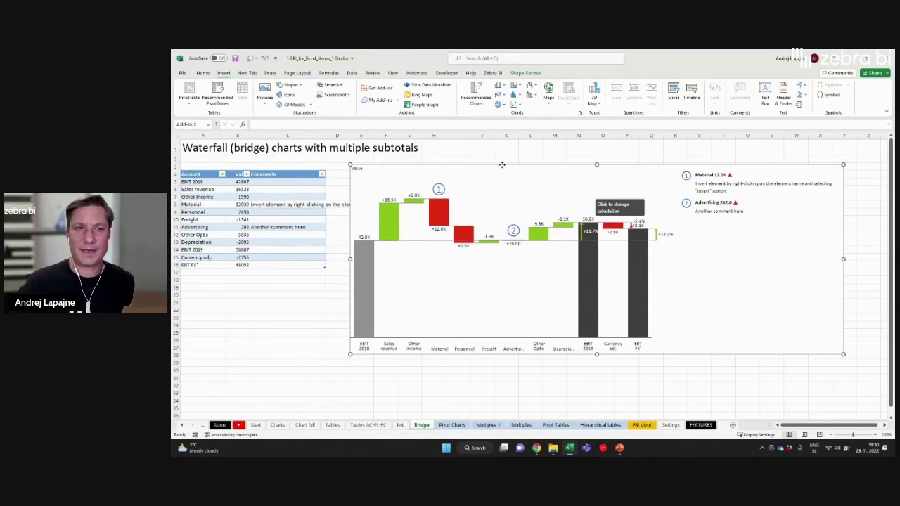
left_click_drag(502, 165, 496, 164)
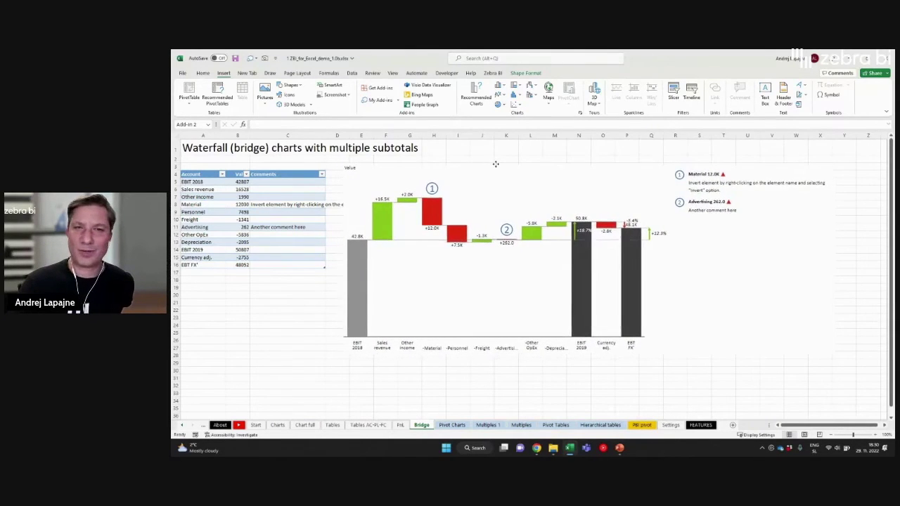
left_click(496, 164)
left_click_drag(496, 164, 496, 166)
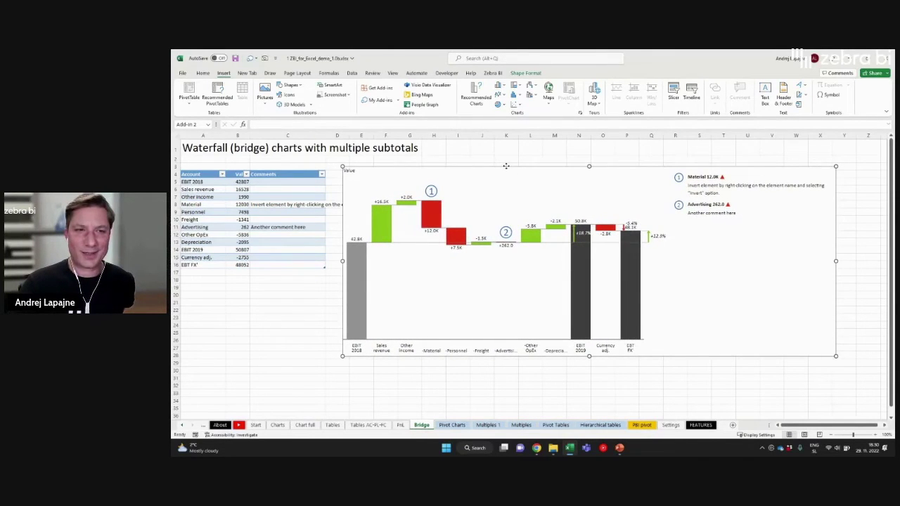
left_click_drag(506, 166, 498, 162)
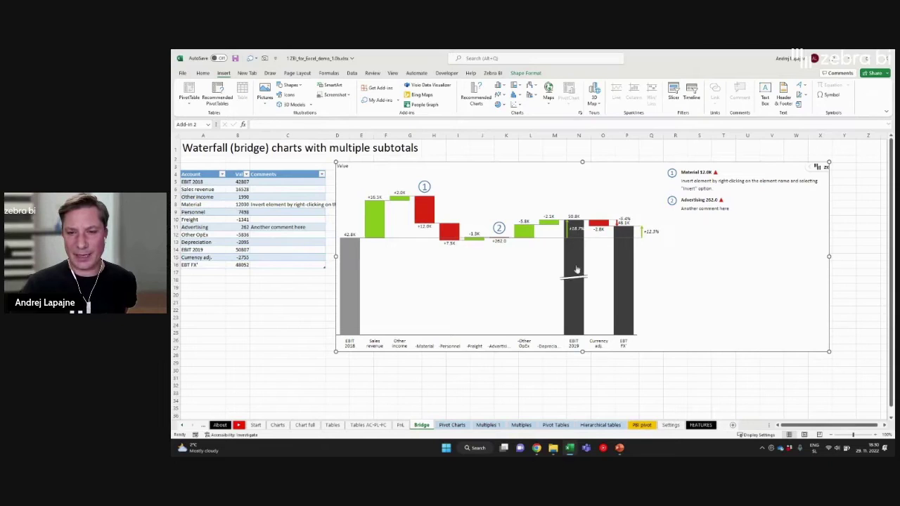
left_click(377, 203)
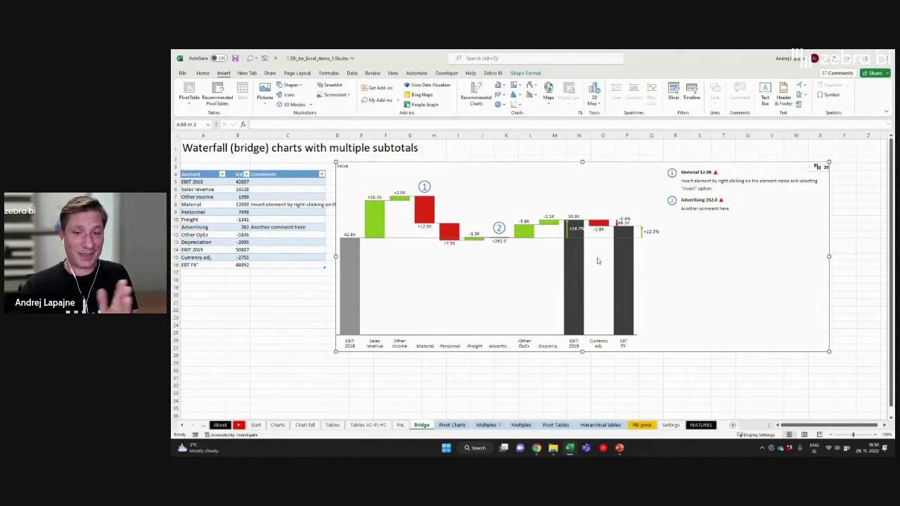
left_click(598, 343)
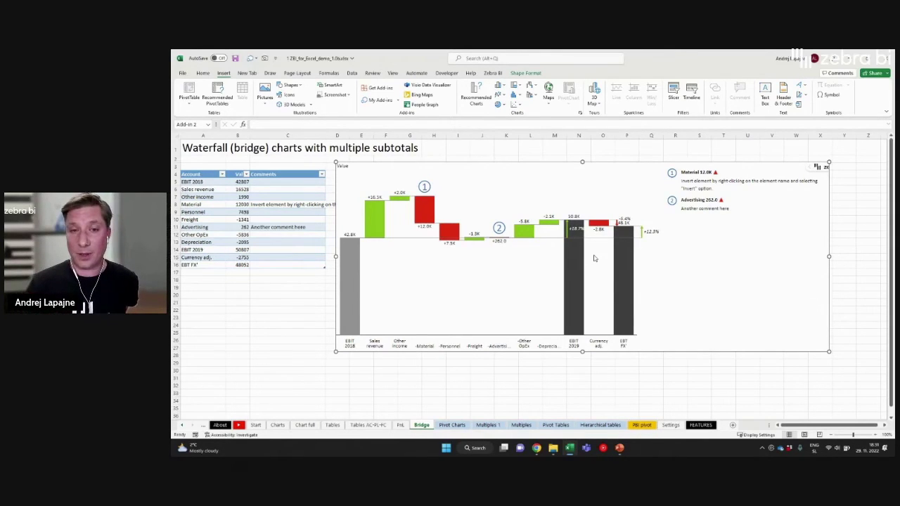
left_click(575, 338)
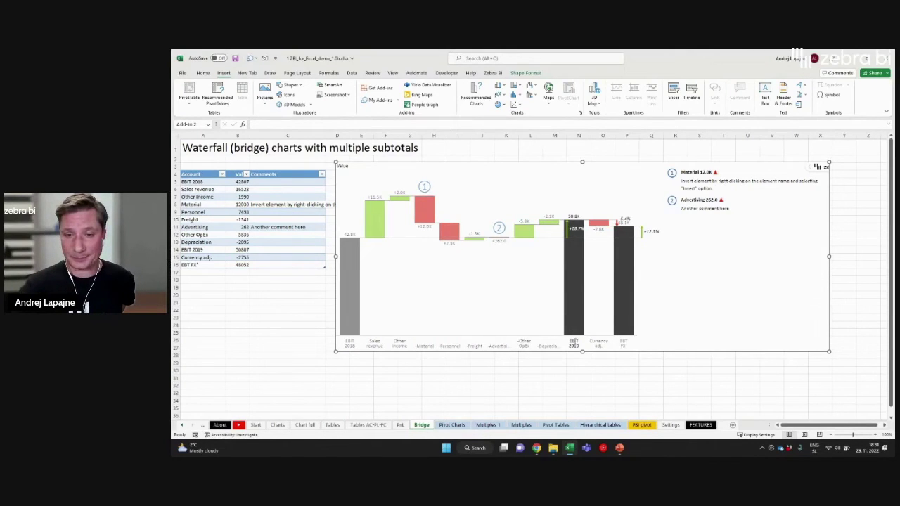
right_click(574, 342)
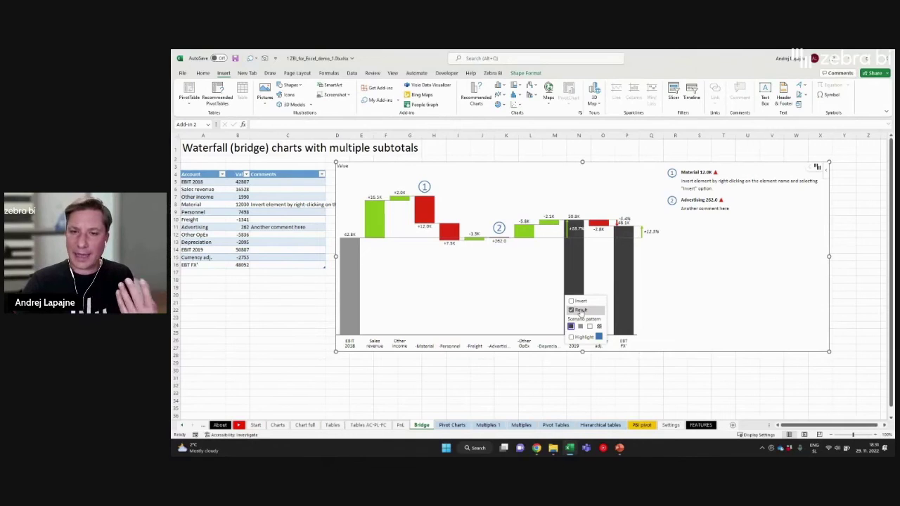
left_click(581, 310)
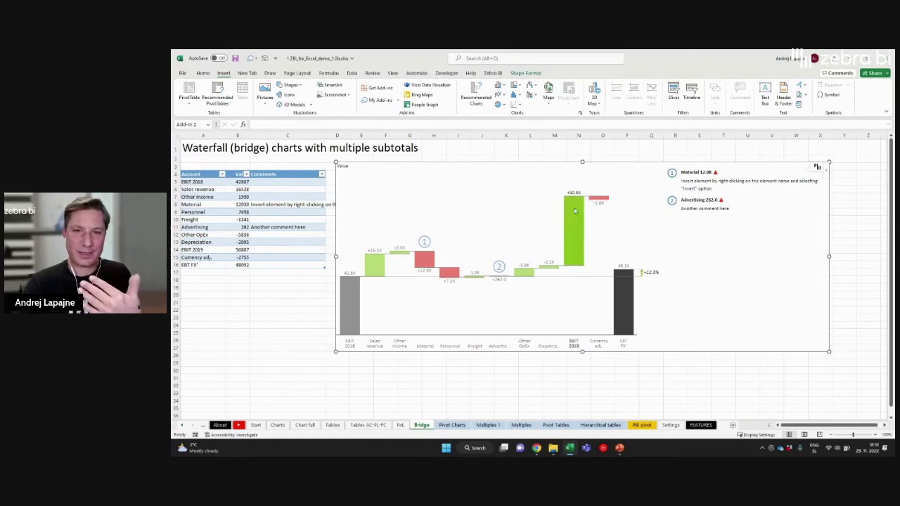
right_click(573, 342)
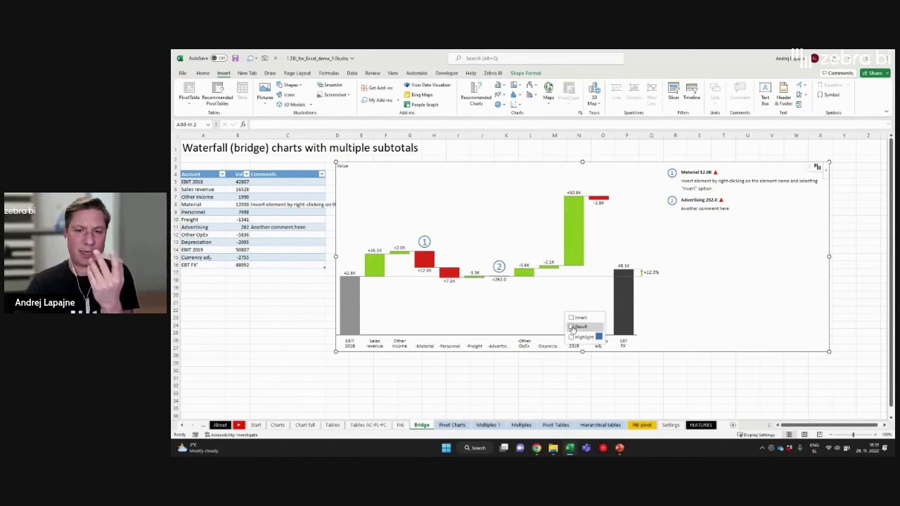
left_click(571, 327)
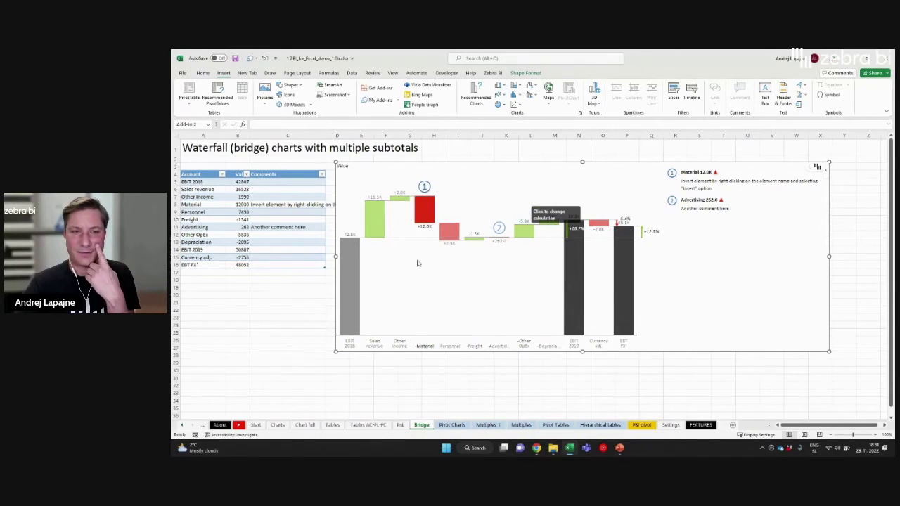
right_click(420, 346)
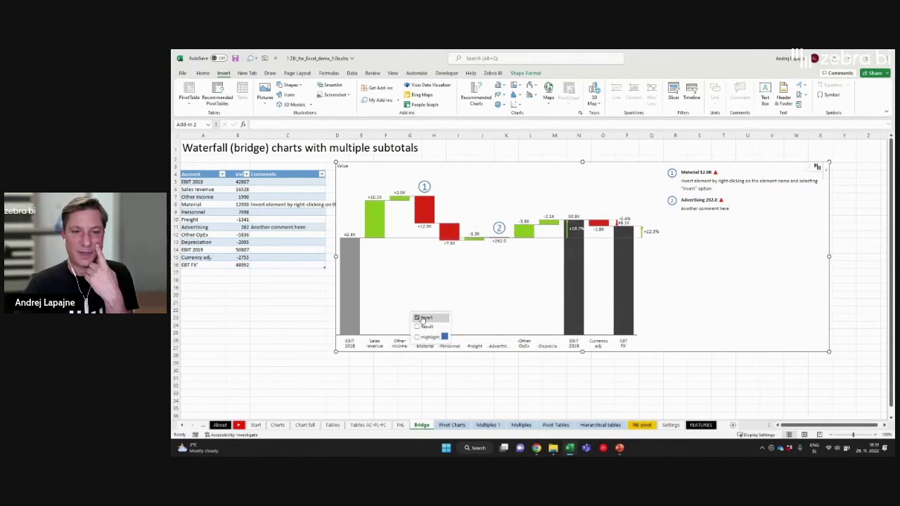
left_click(416, 317)
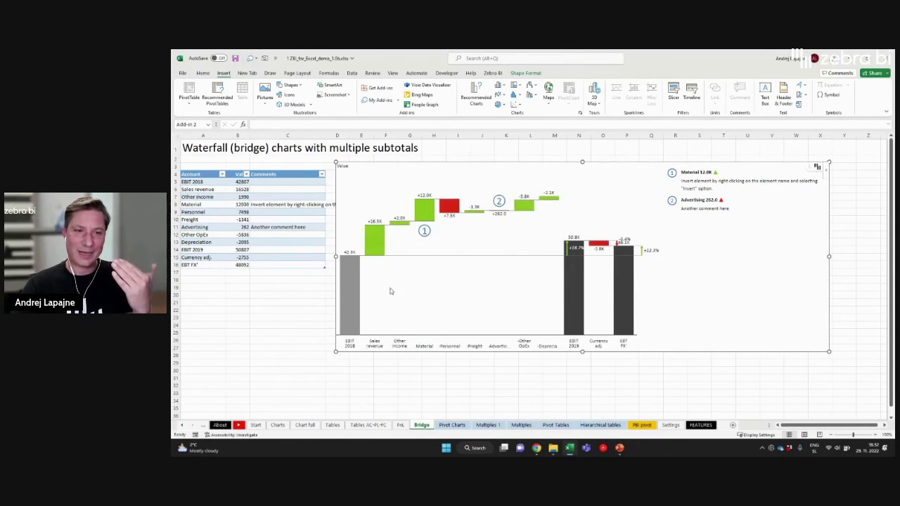
right_click(427, 346)
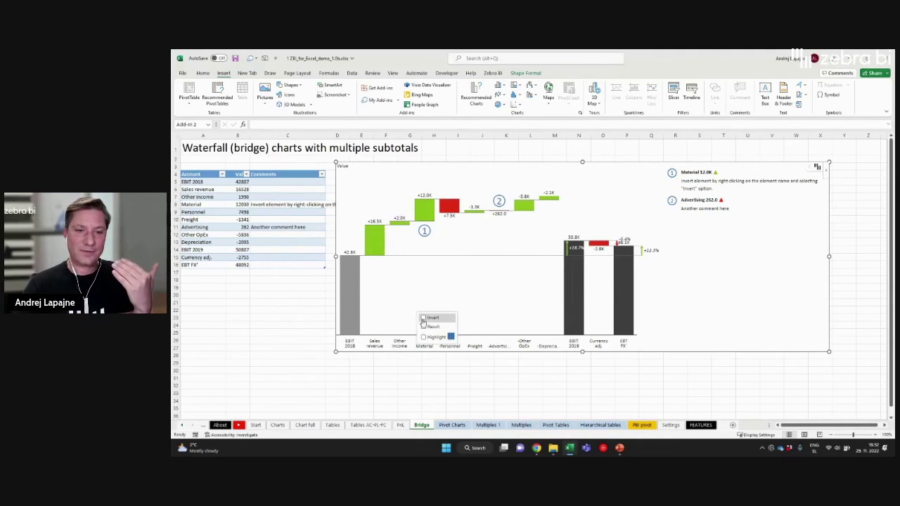
left_click(424, 318)
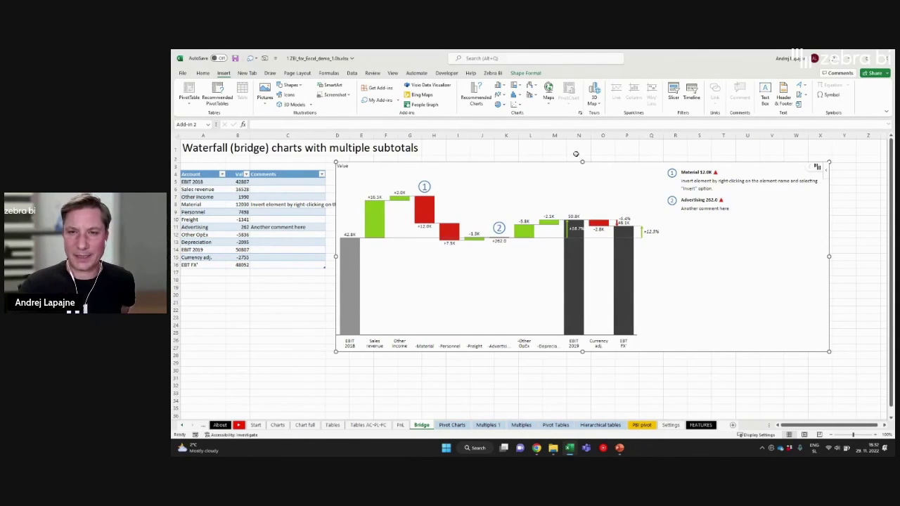
left_click_drag(572, 162, 575, 166)
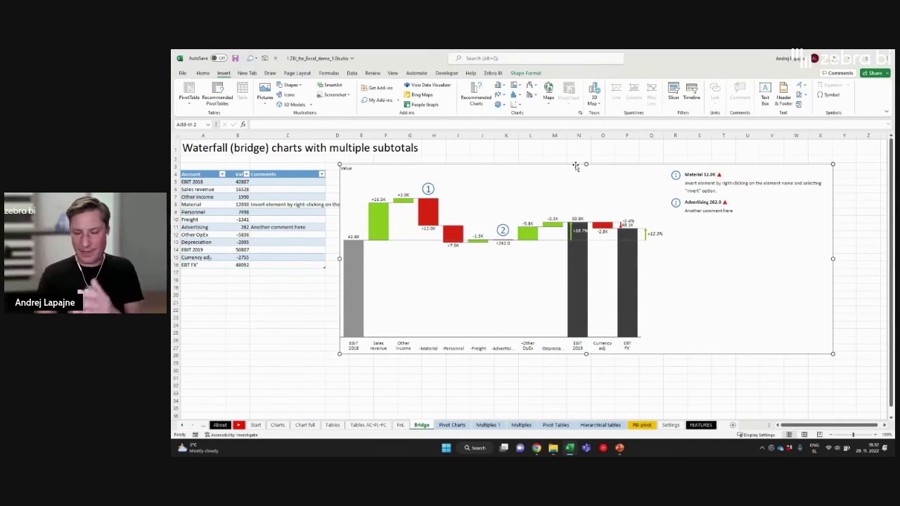